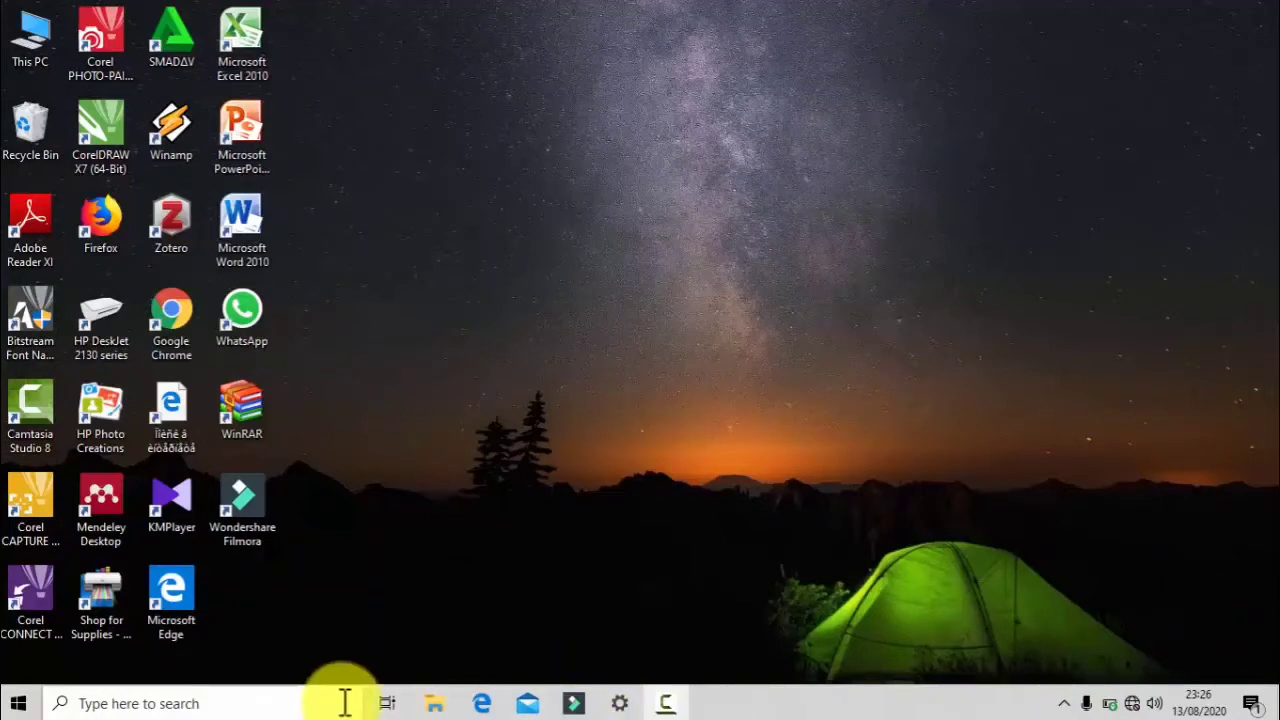
Step: Open 'UAS KEBIJAKAN PENDIDIKAN ISLAM' from the 'file uas kebijakan' folder on Local Disk (D:)
click(440, 706)
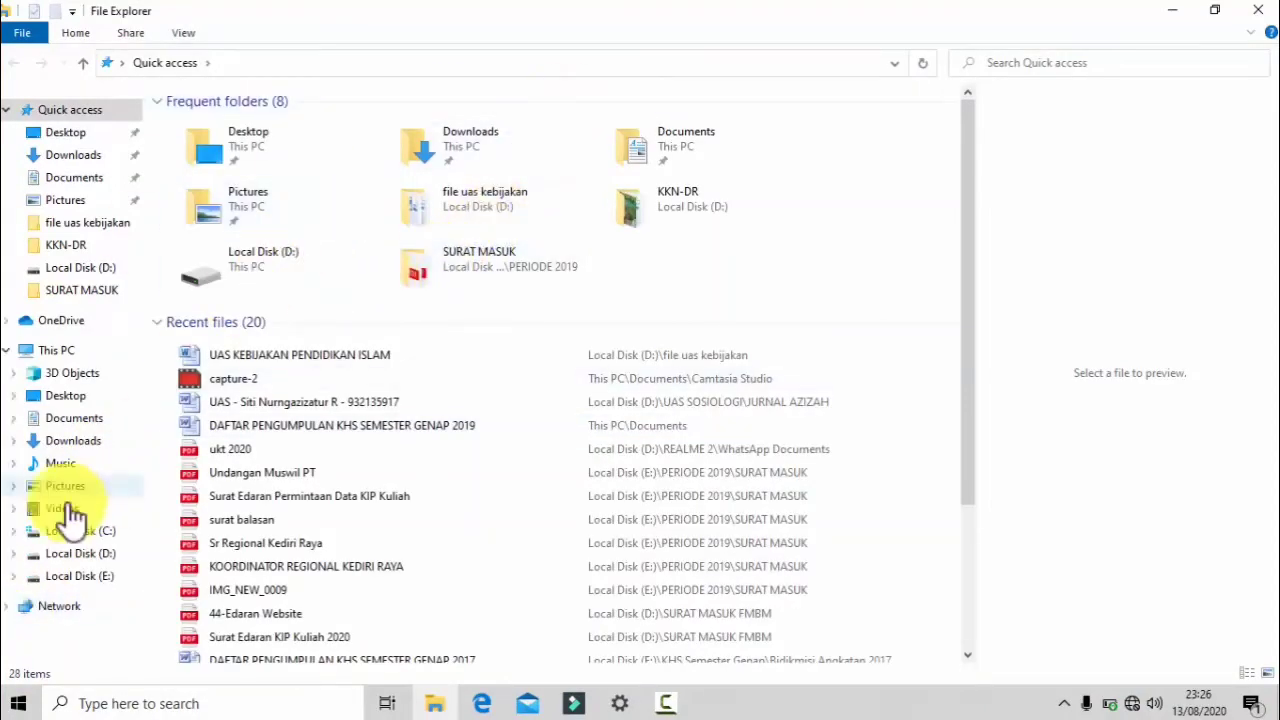
click(84, 560)
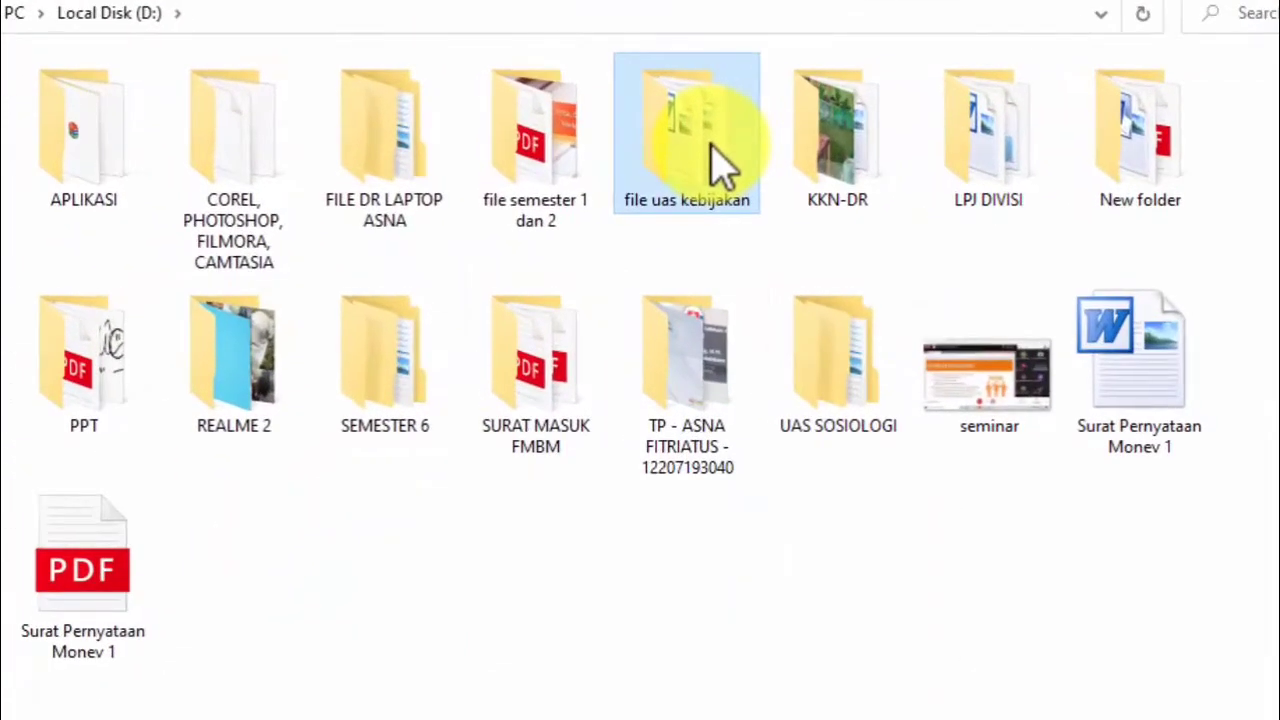
double_click(715, 165)
click(211, 424)
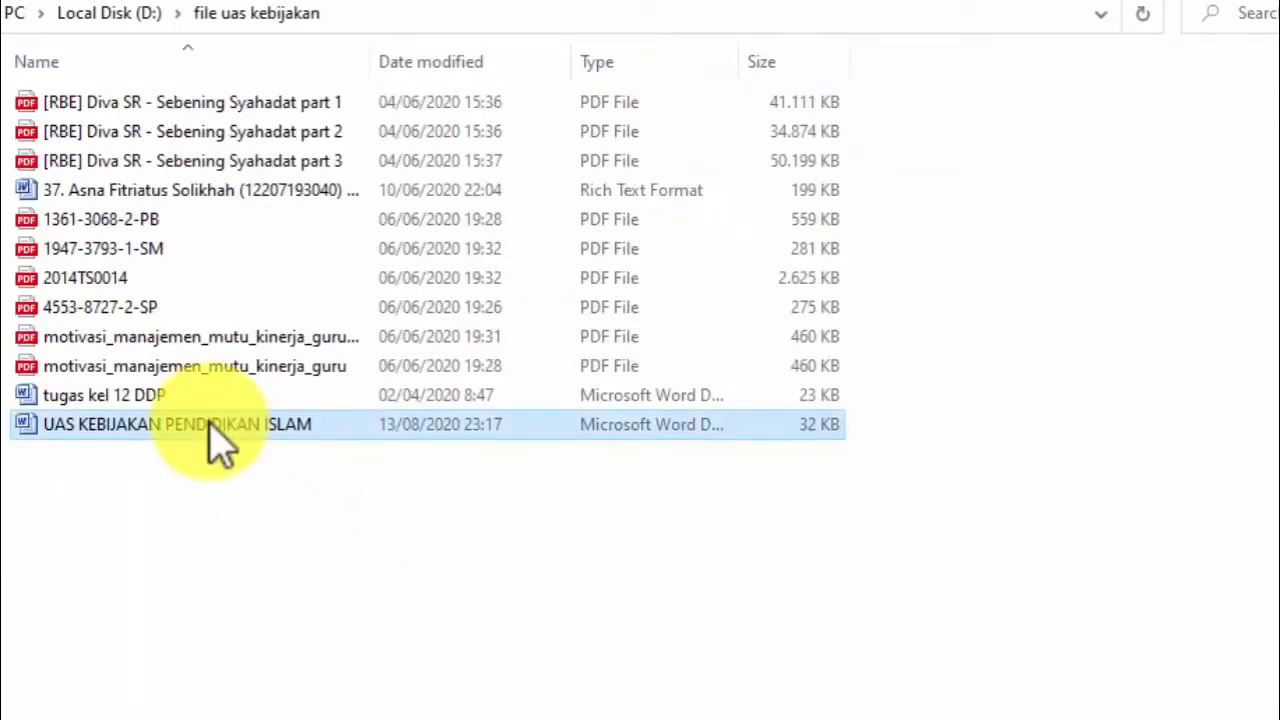
double_click(211, 424)
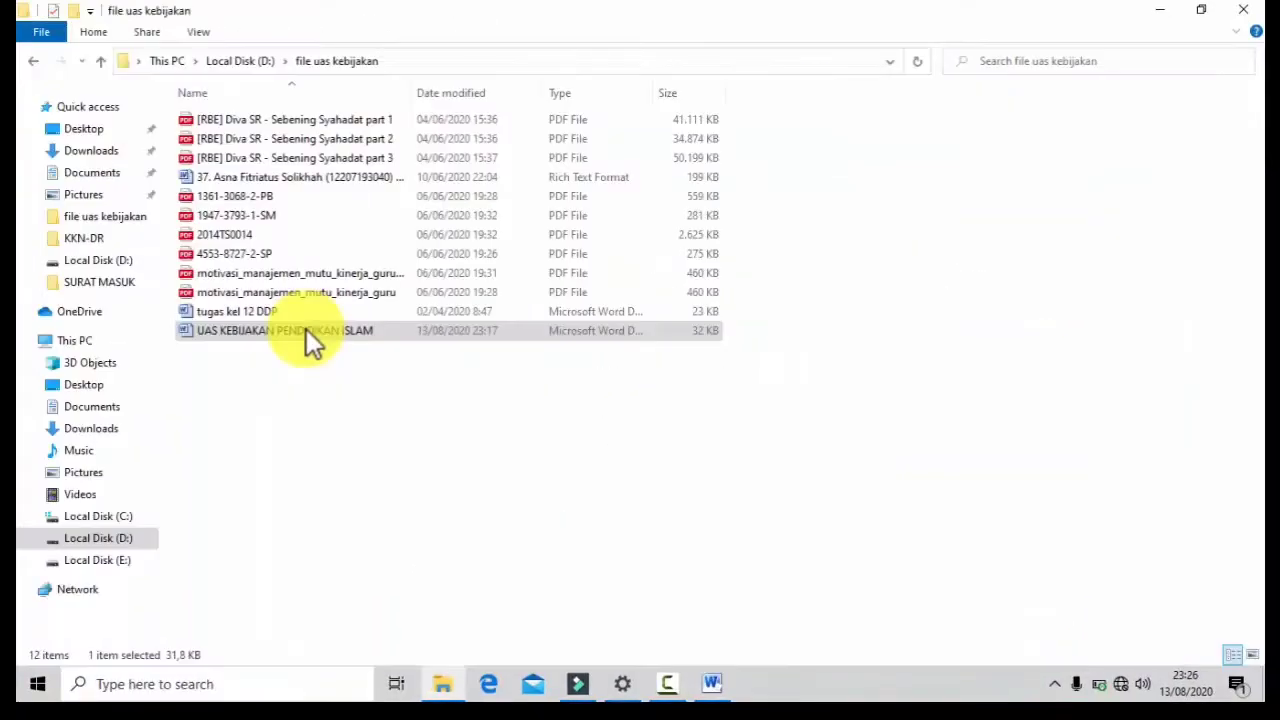
Step: Bring the Word document forward, dismiss the Office activation prompt, and click into the abstract text
click(715, 684)
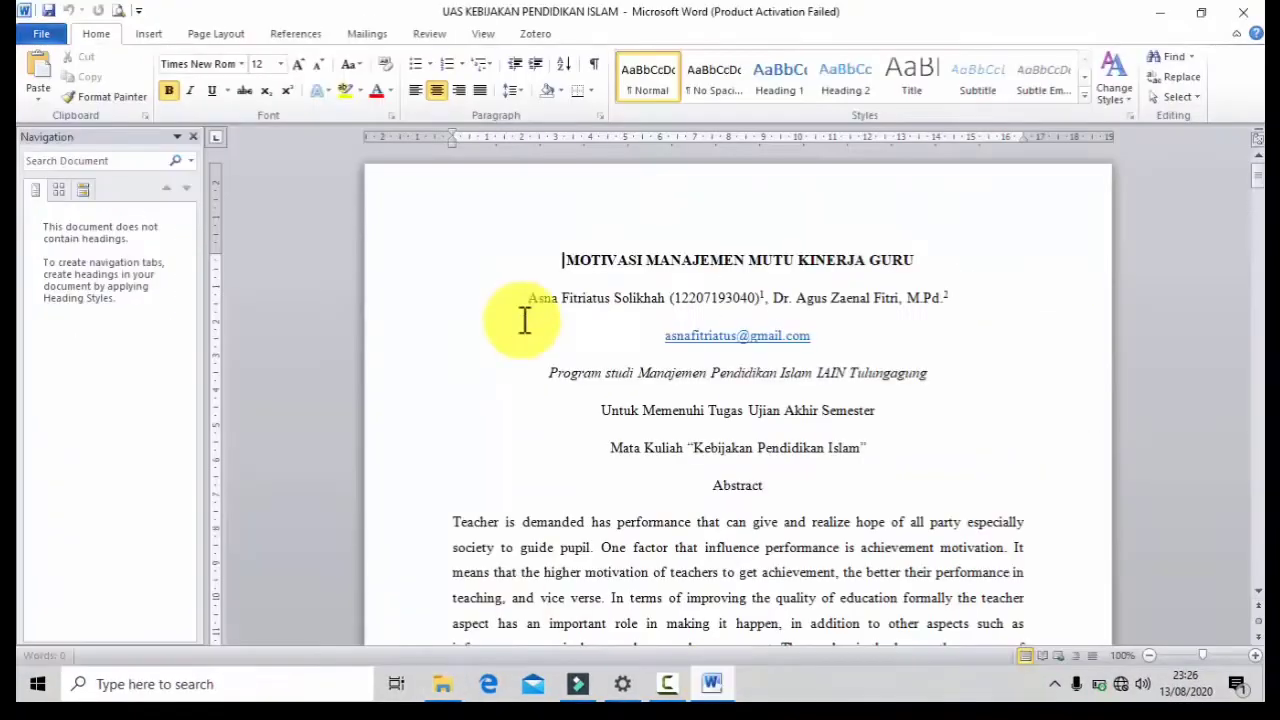
click(693, 522)
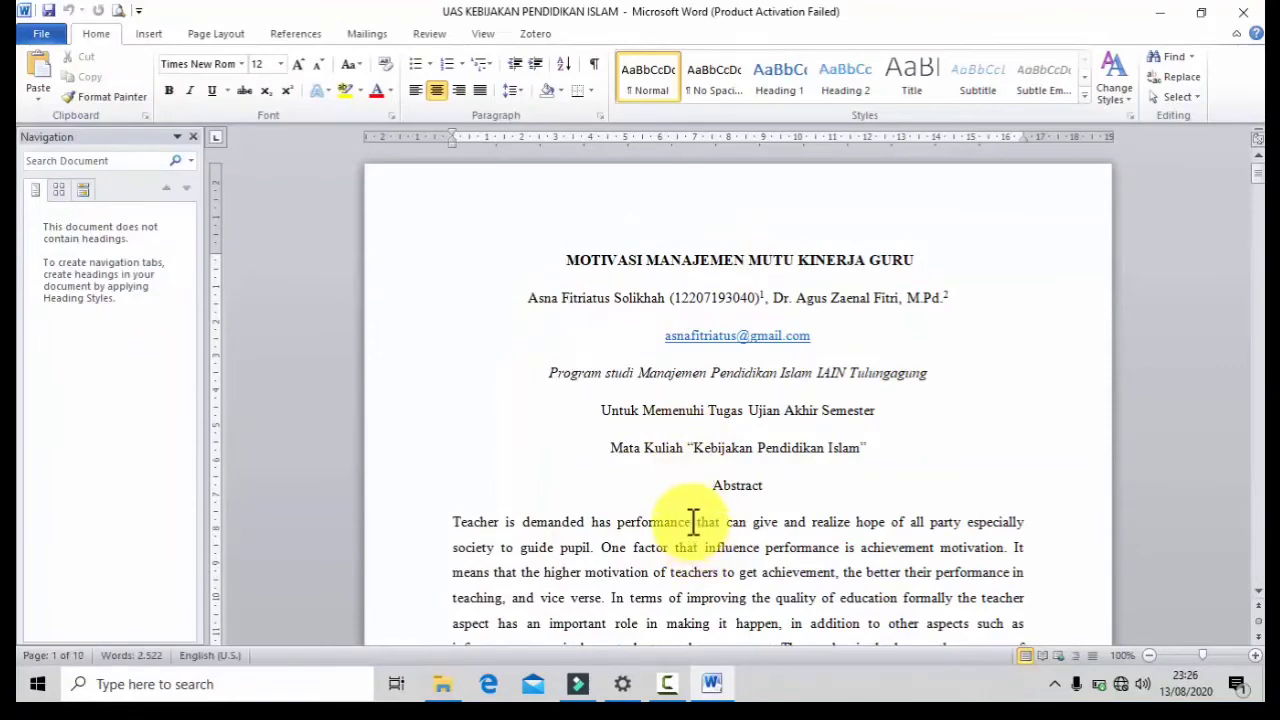
click(824, 515)
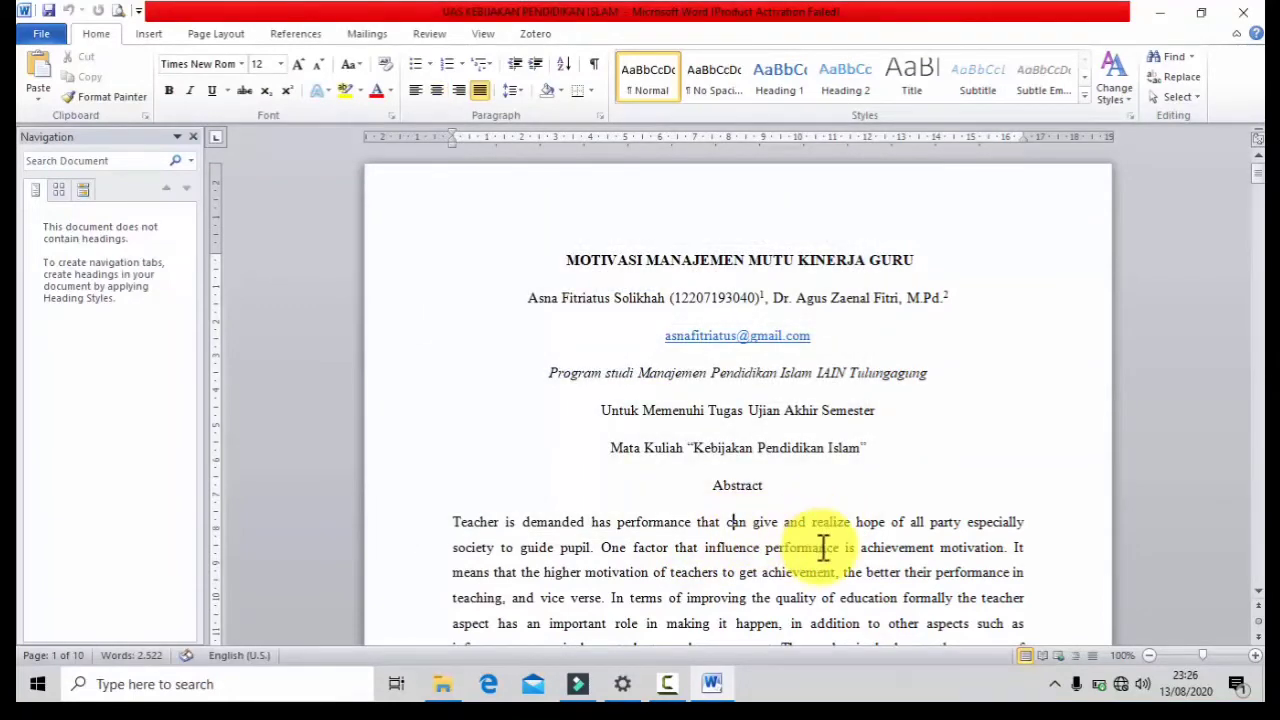
double_click(803, 521)
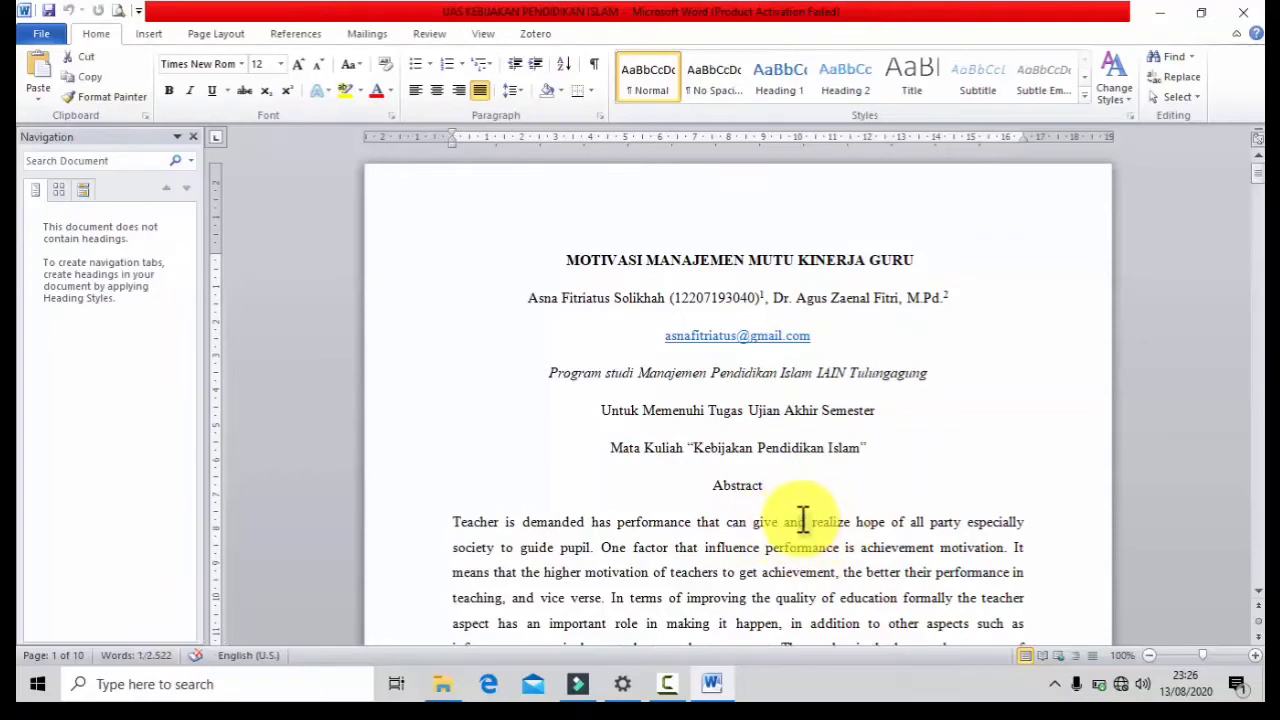
key(ctrl+shift+Right)
click(803, 545)
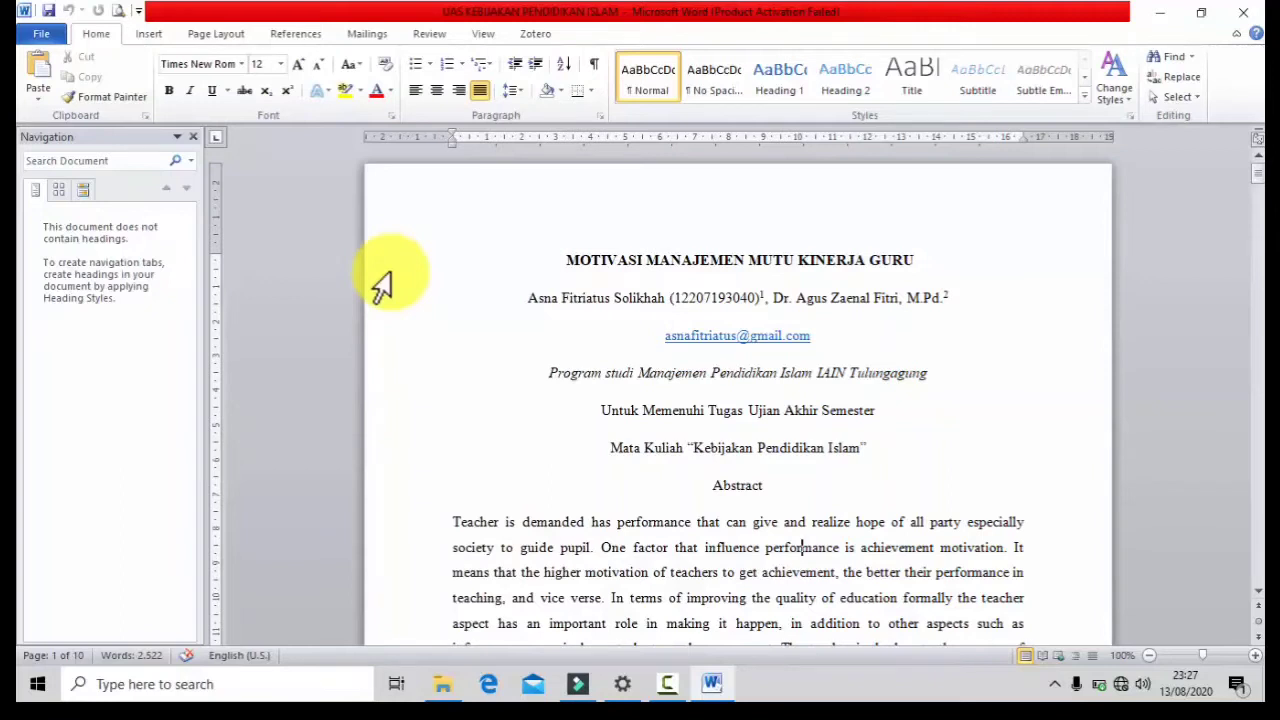
Step: Open the Restrict Formatting and Editing pane from the Review tab's Protect group
click(440, 34)
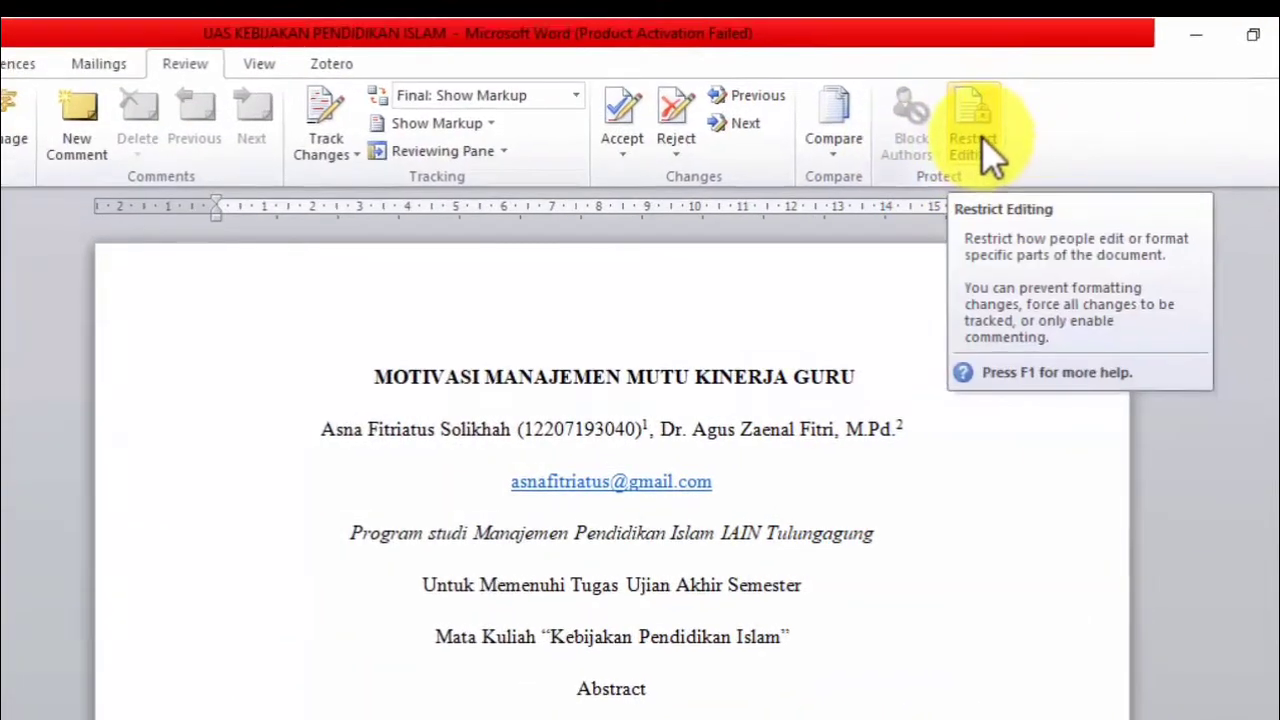
click(990, 145)
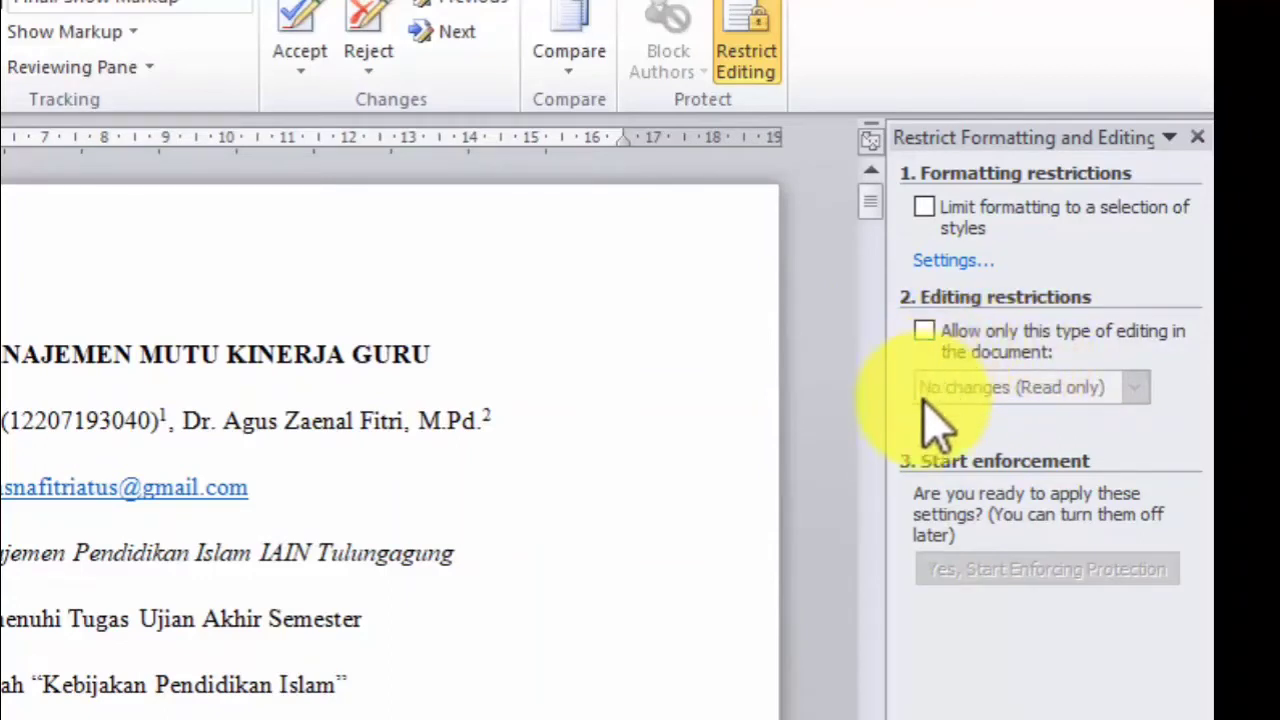
Step: Allow only 'Filling in forms' editing and choose 'Yes, Start Enforcing Protection'
click(924, 332)
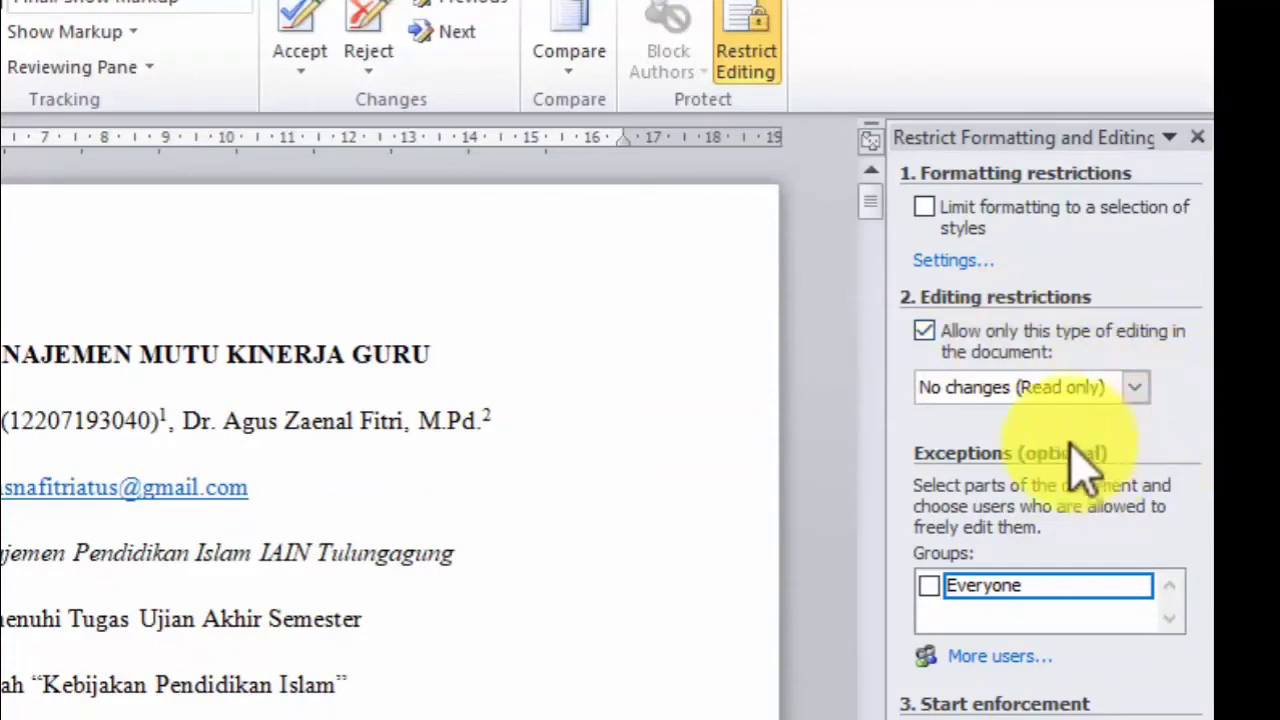
click(1137, 386)
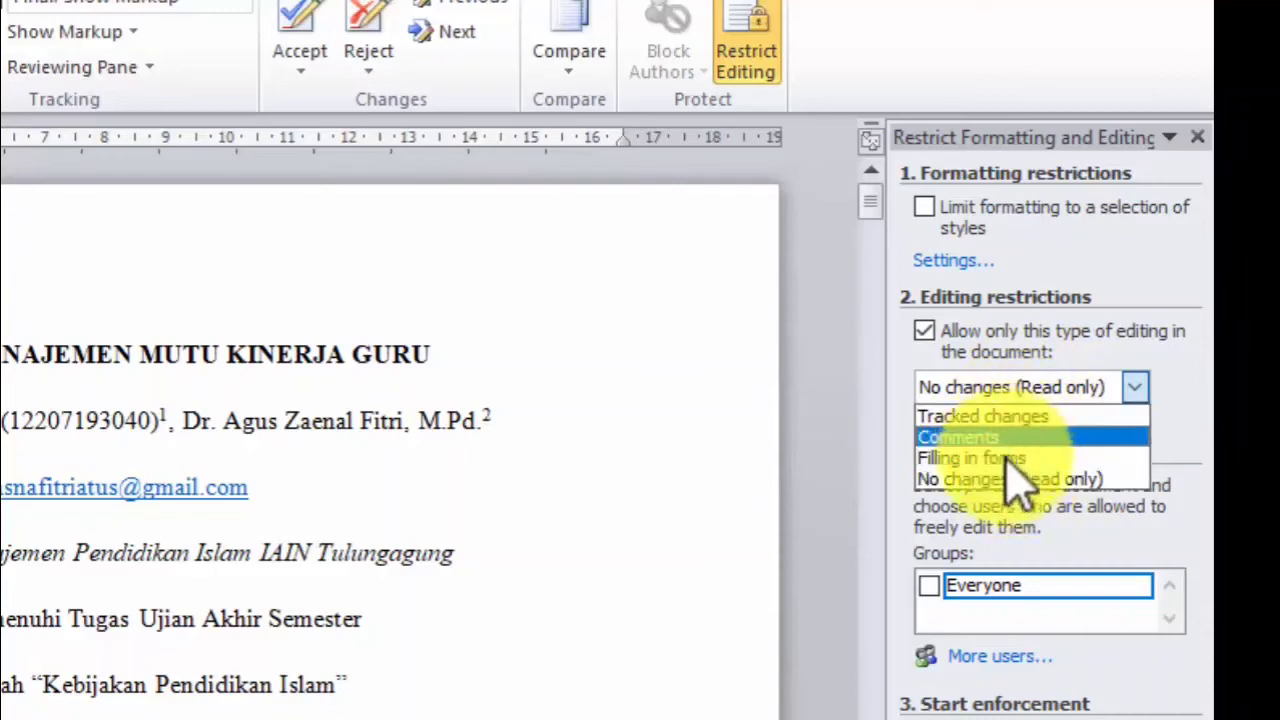
click(1006, 459)
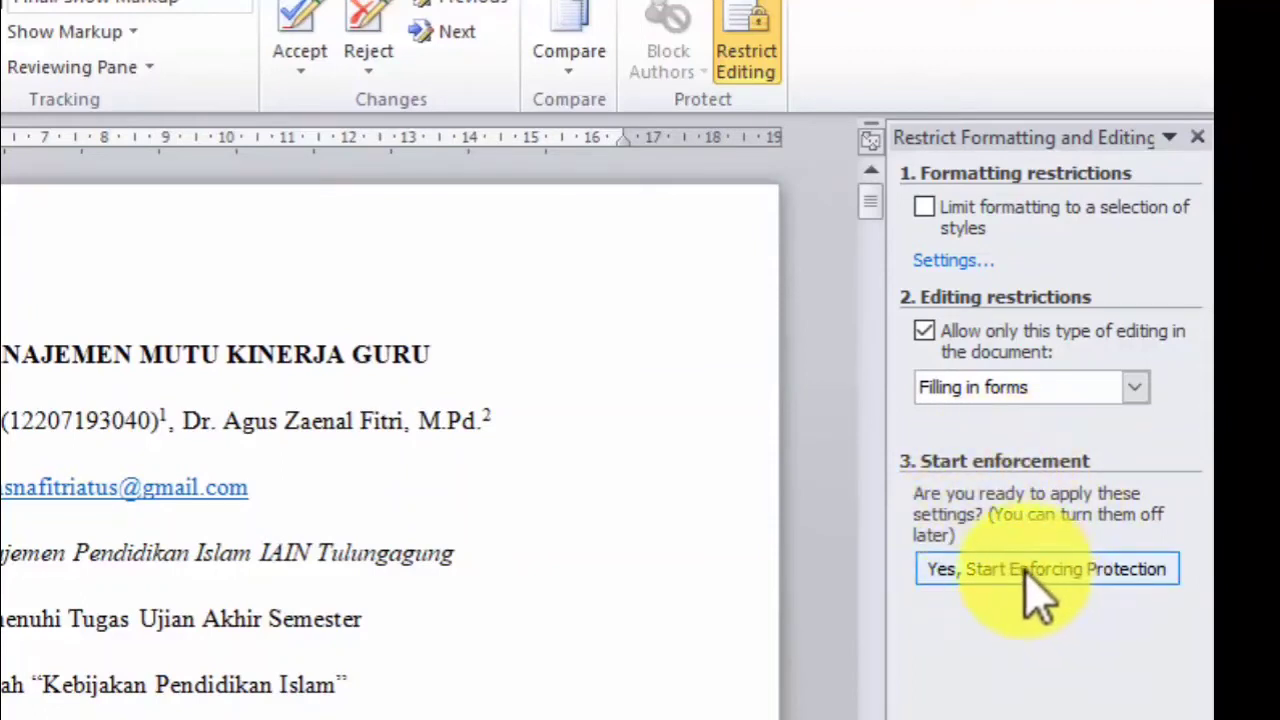
click(1025, 572)
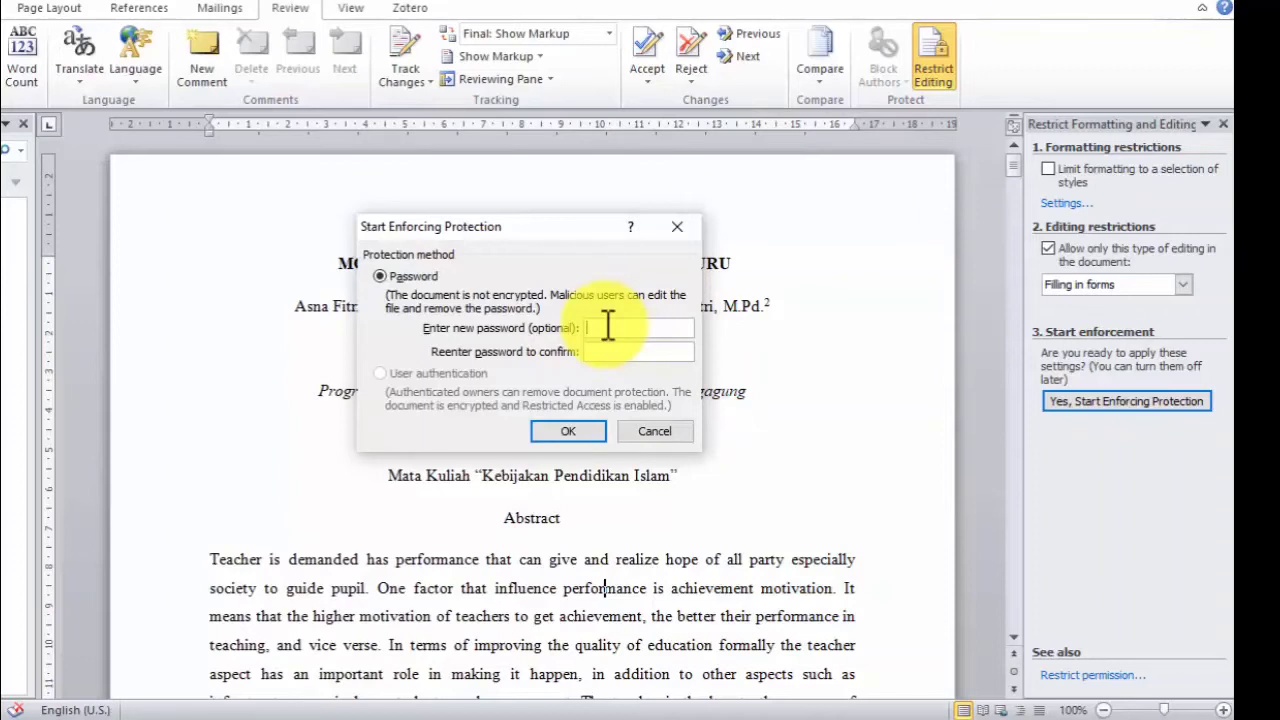
Step: Enter and confirm the protection password, then close the Restrict Formatting and Editing pane
text(1)
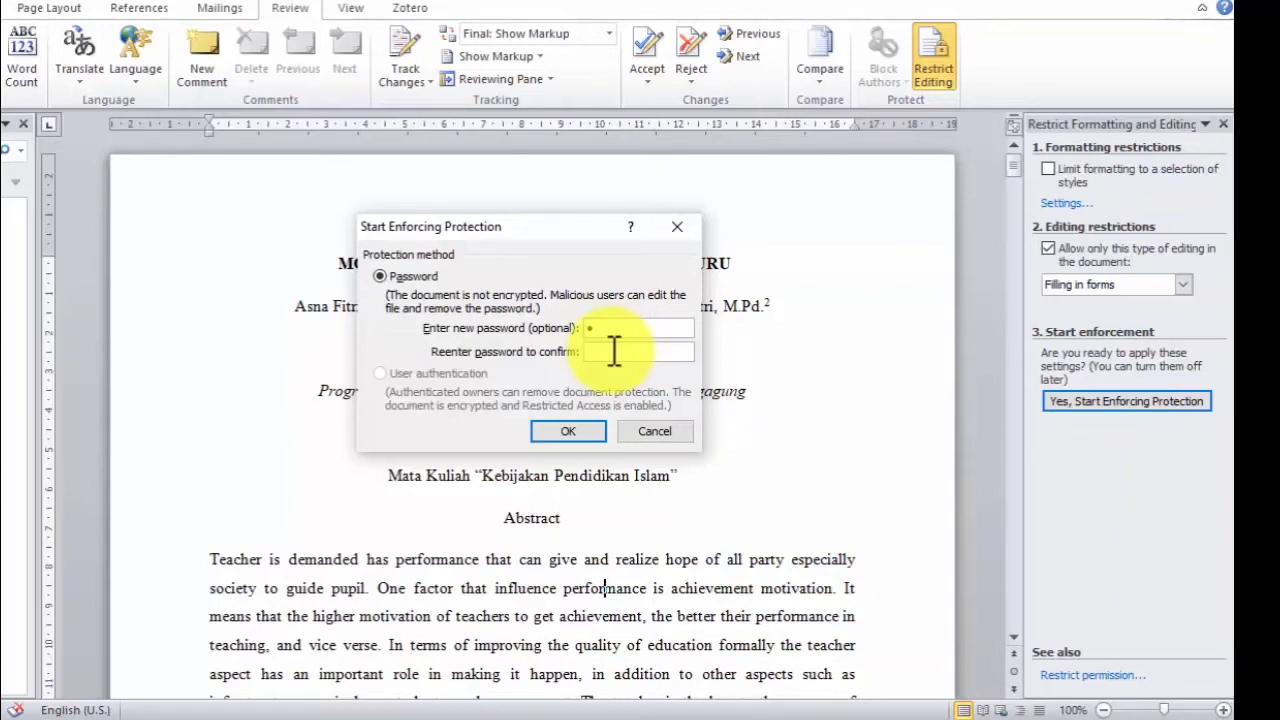
text(1)
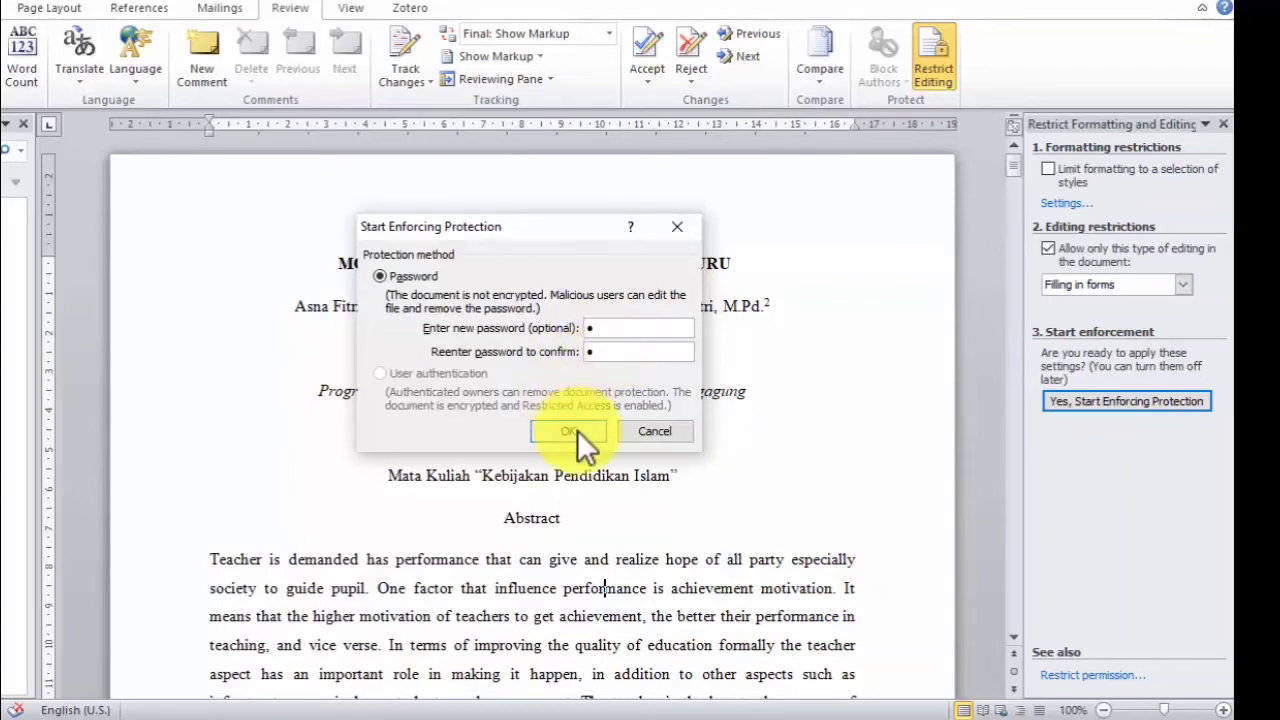
click(577, 430)
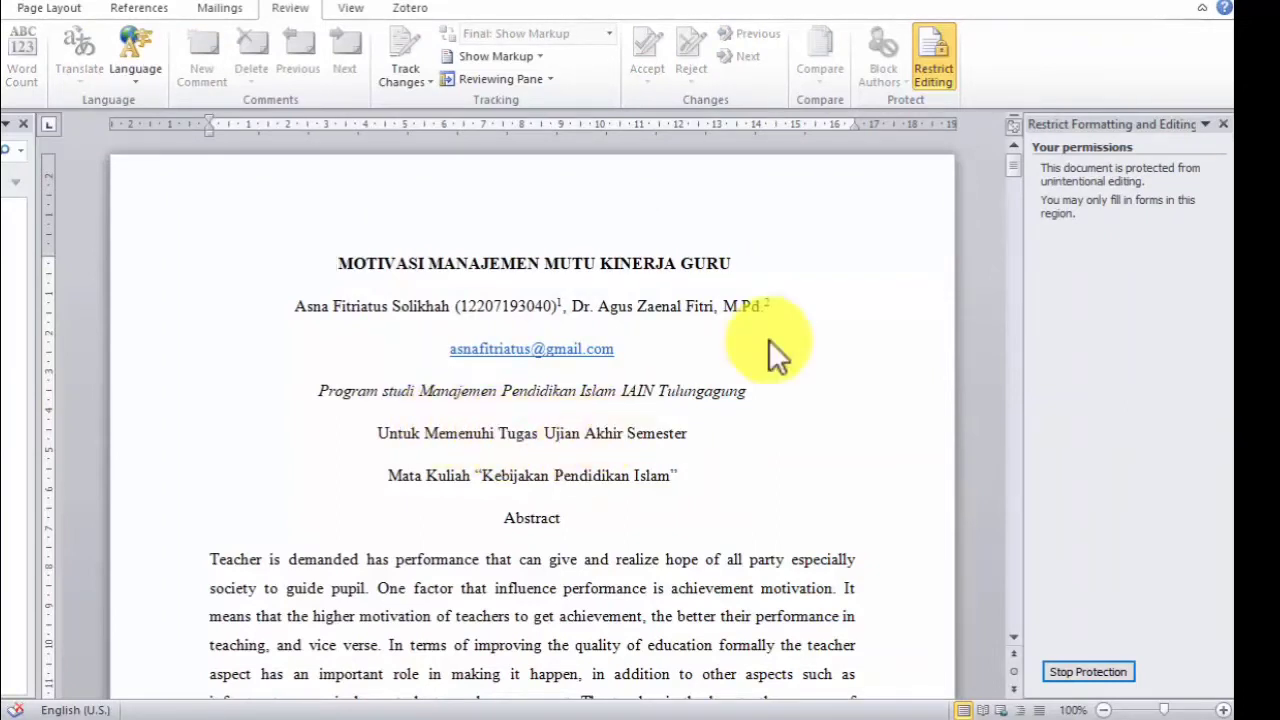
click(1223, 124)
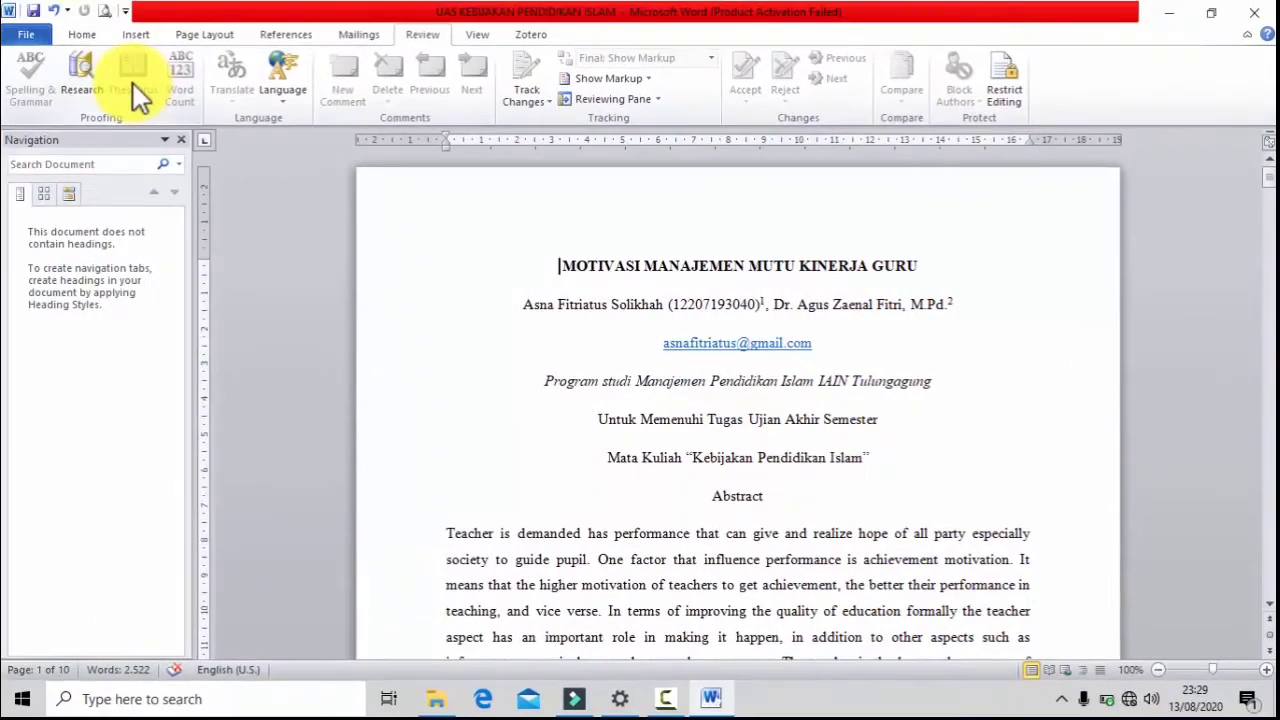
Step: Save the protected document, close Word, and reopen 'UAS KEBIJAKAN PENDIDIKAN ISLAM' from the folder
key(ctrl+s)
click(1255, 11)
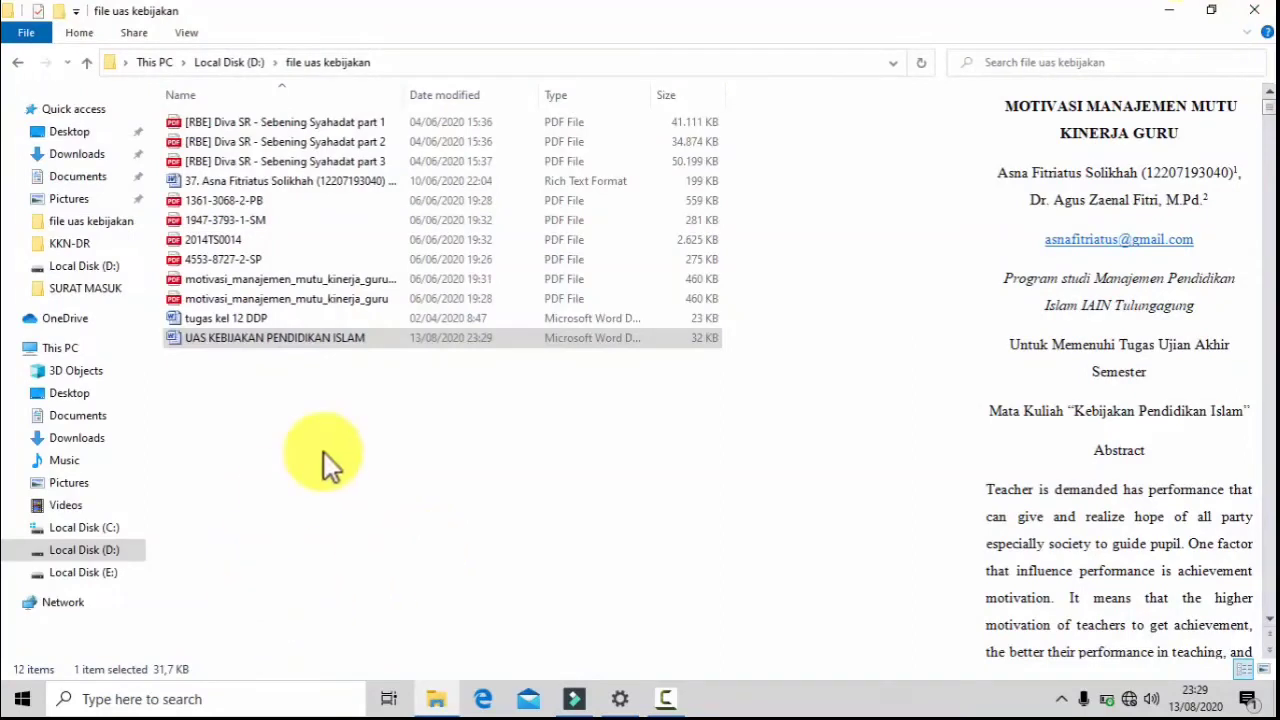
click(454, 425)
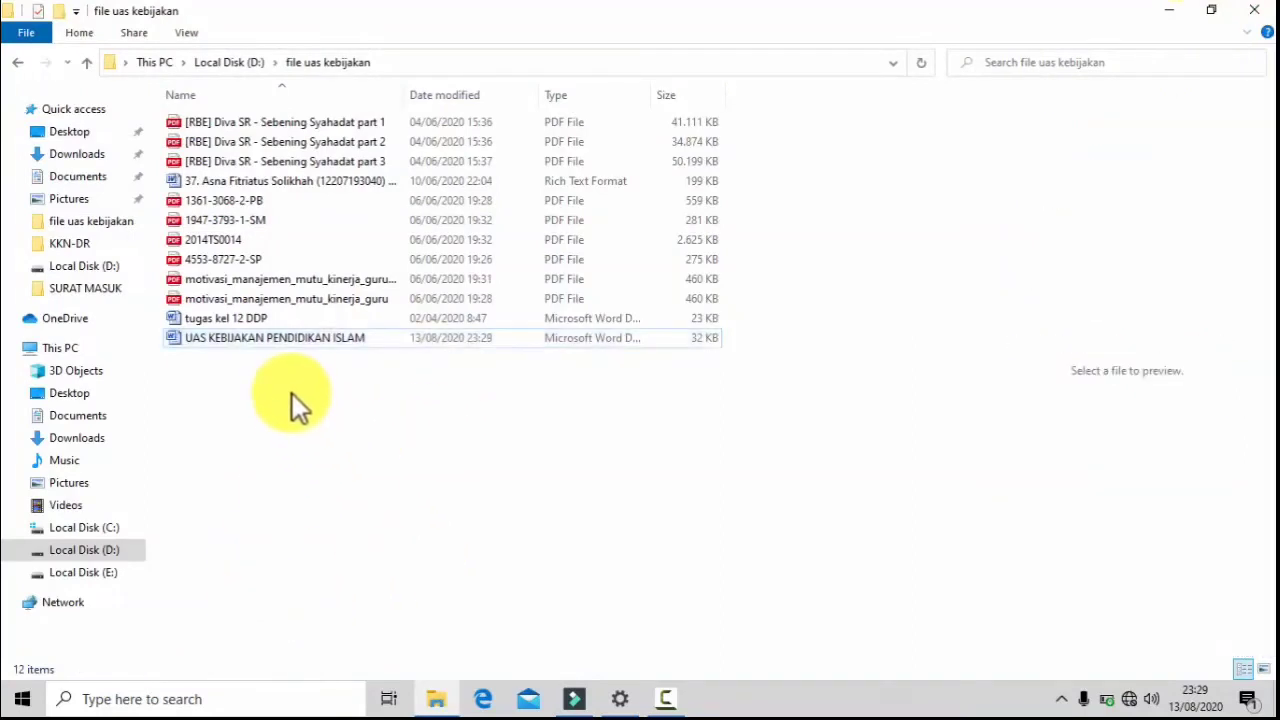
click(285, 338)
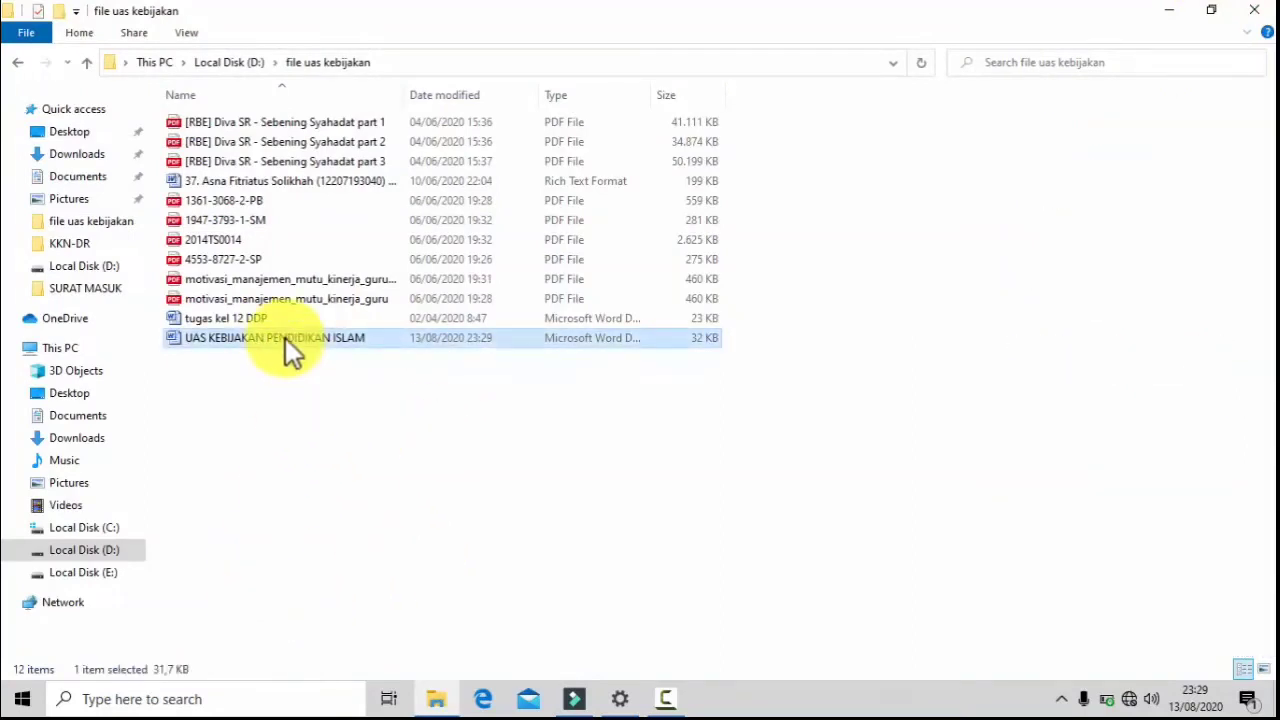
double_click(285, 338)
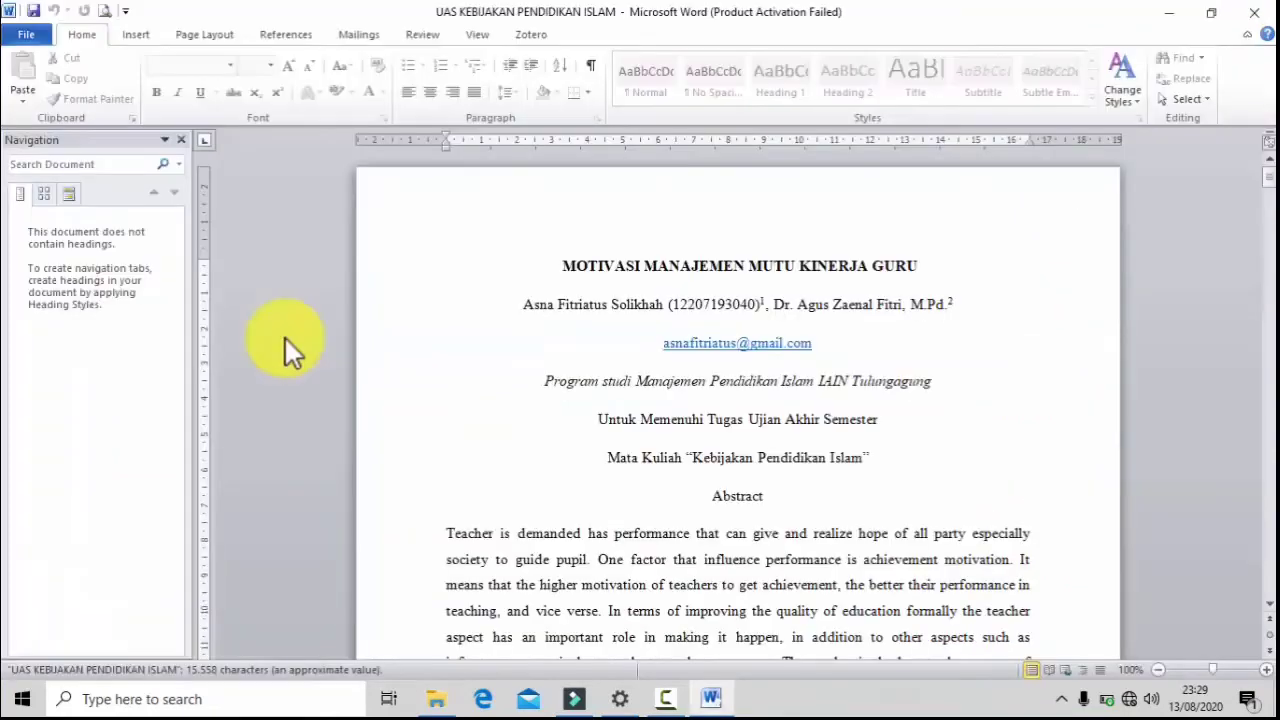
key(alt+Tab)
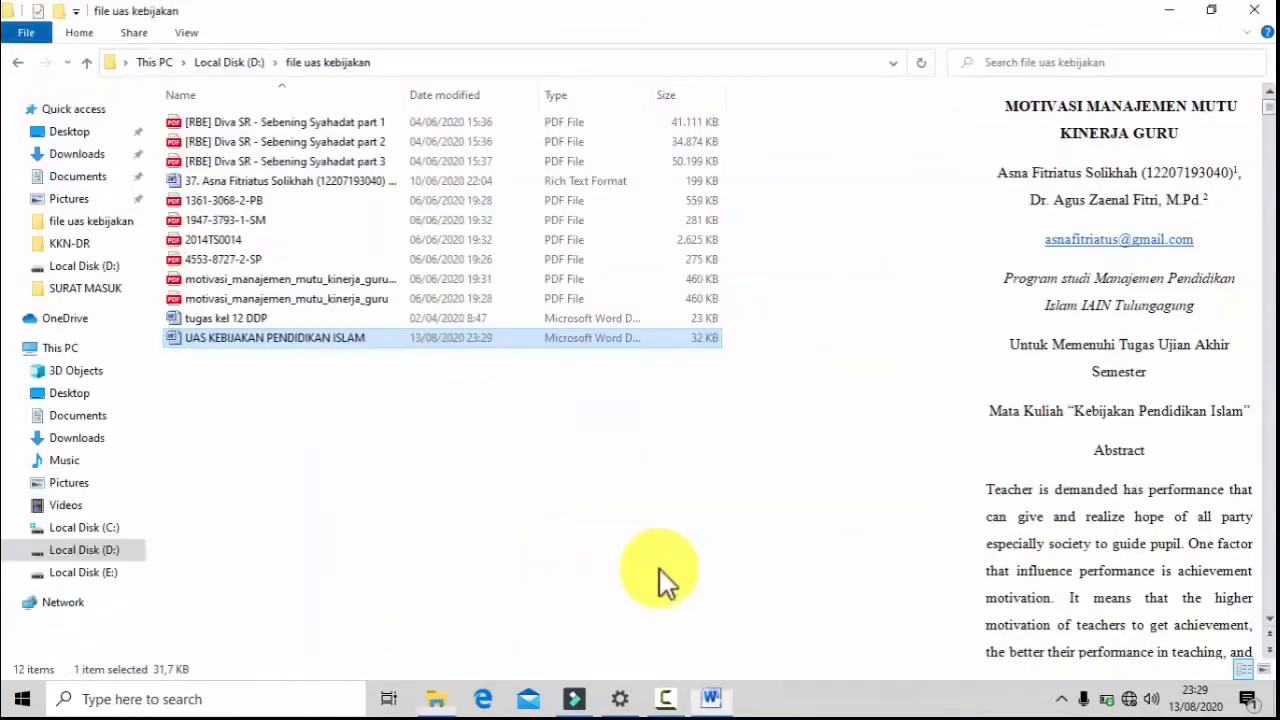
click(712, 700)
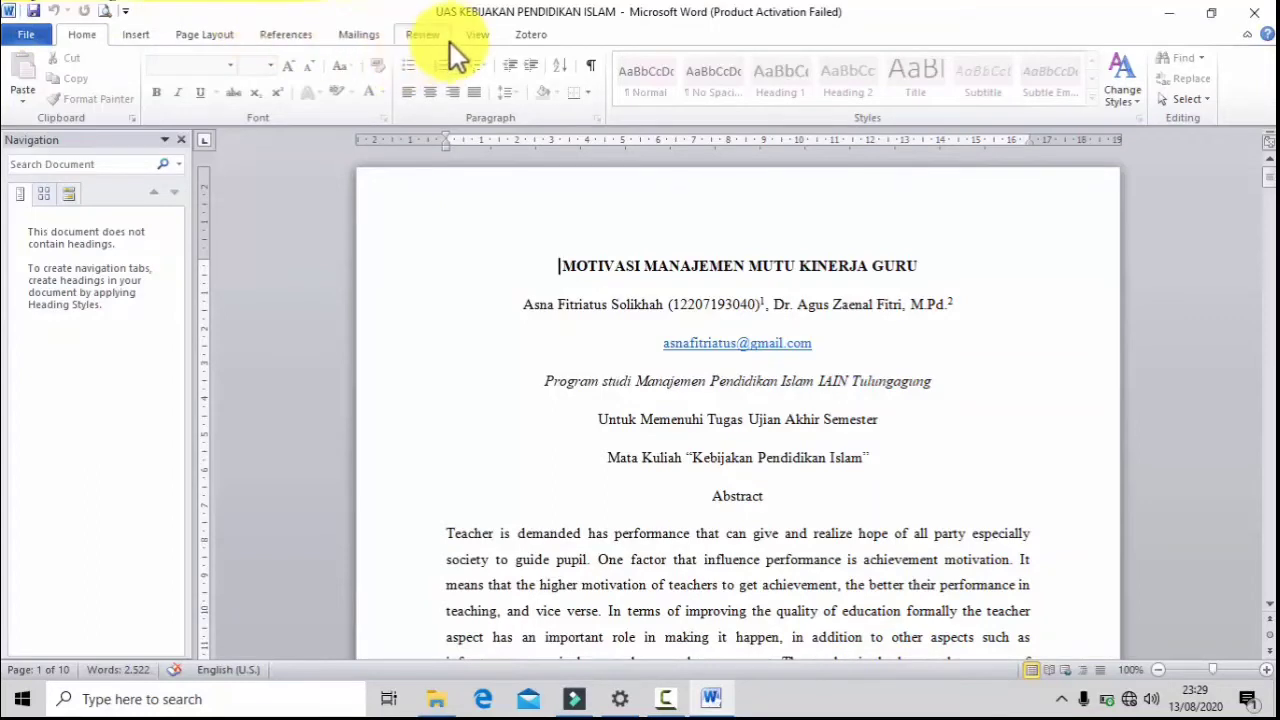
Step: Use Review > Restrict Editing > Stop Protection and enter the document password to unprotect it
click(449, 44)
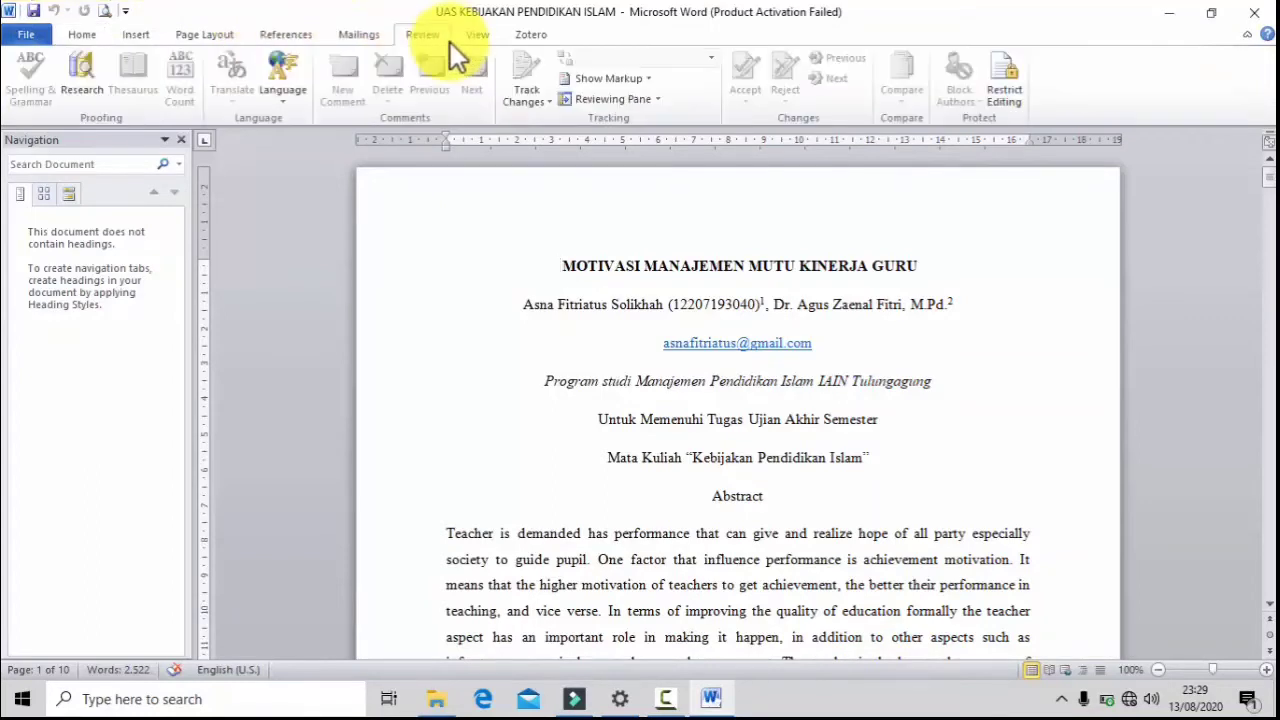
click(1010, 80)
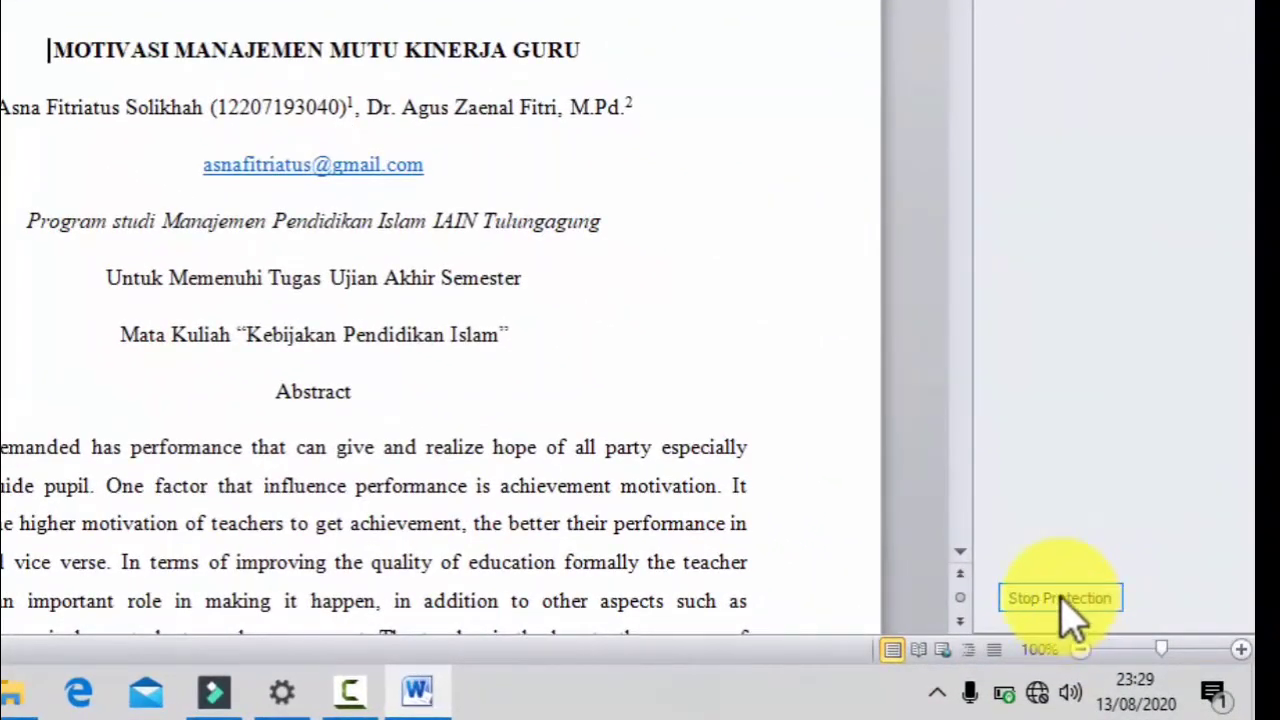
click(1063, 602)
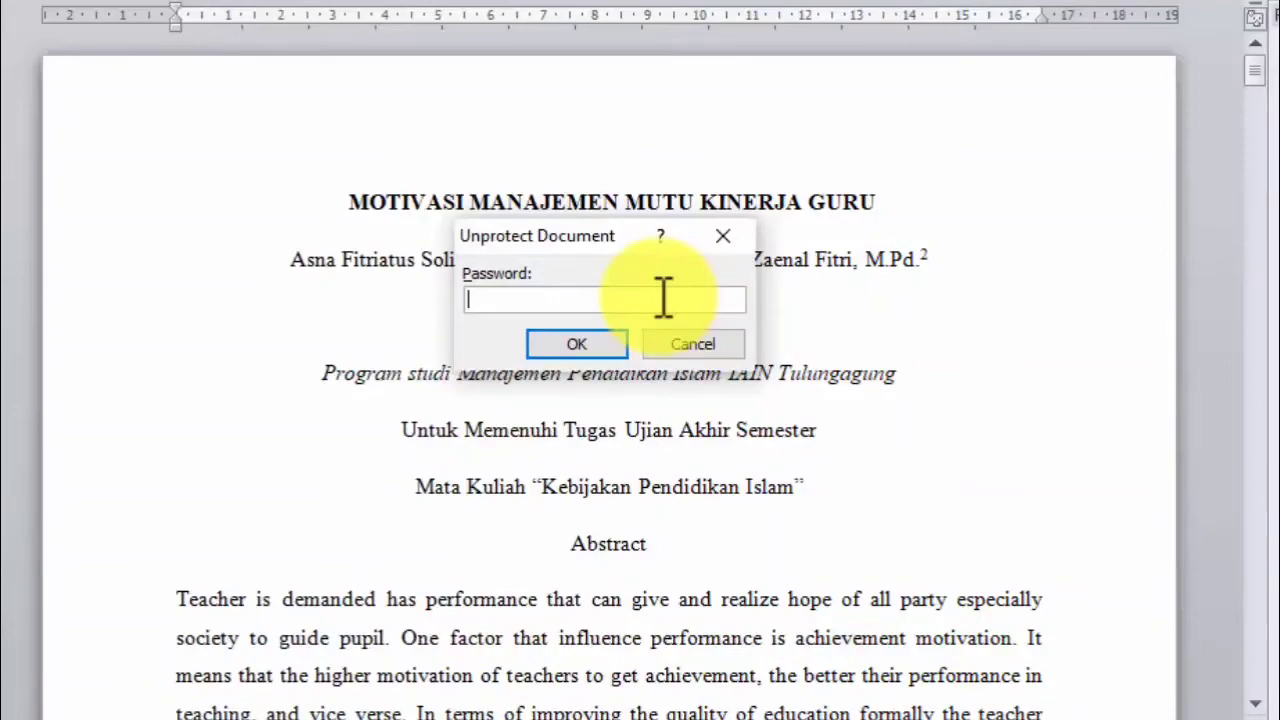
text(1)
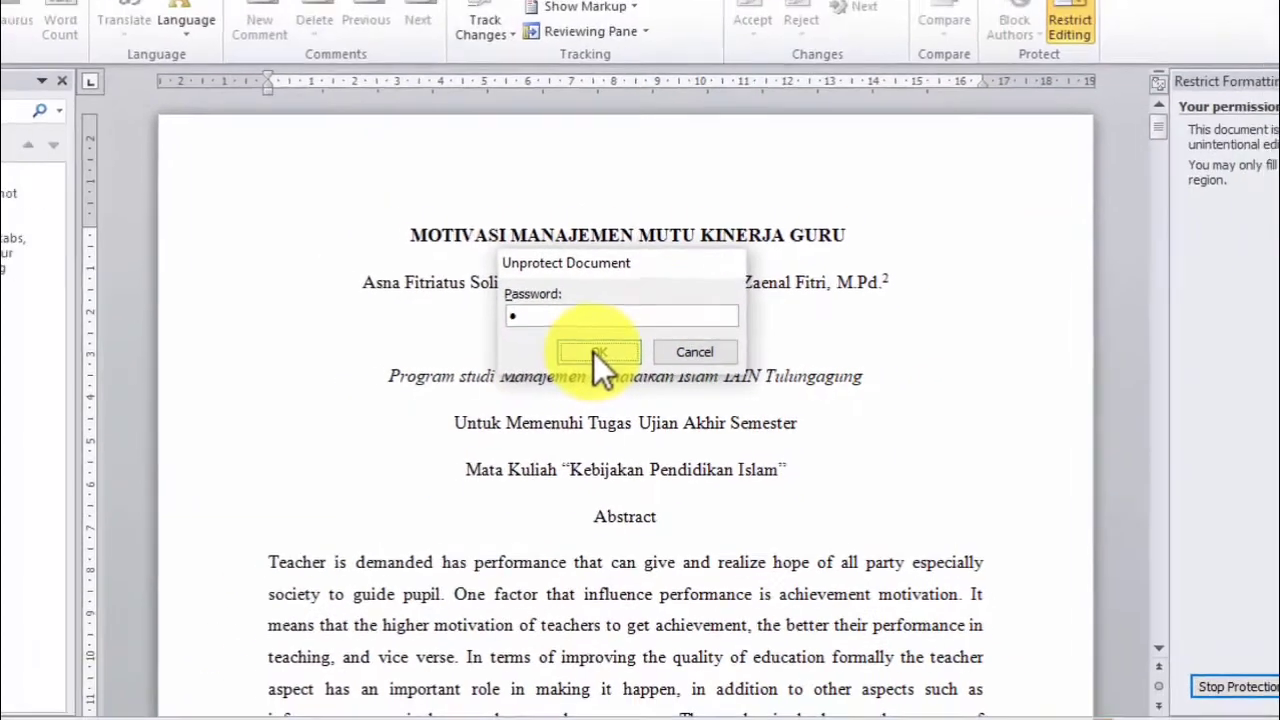
click(578, 345)
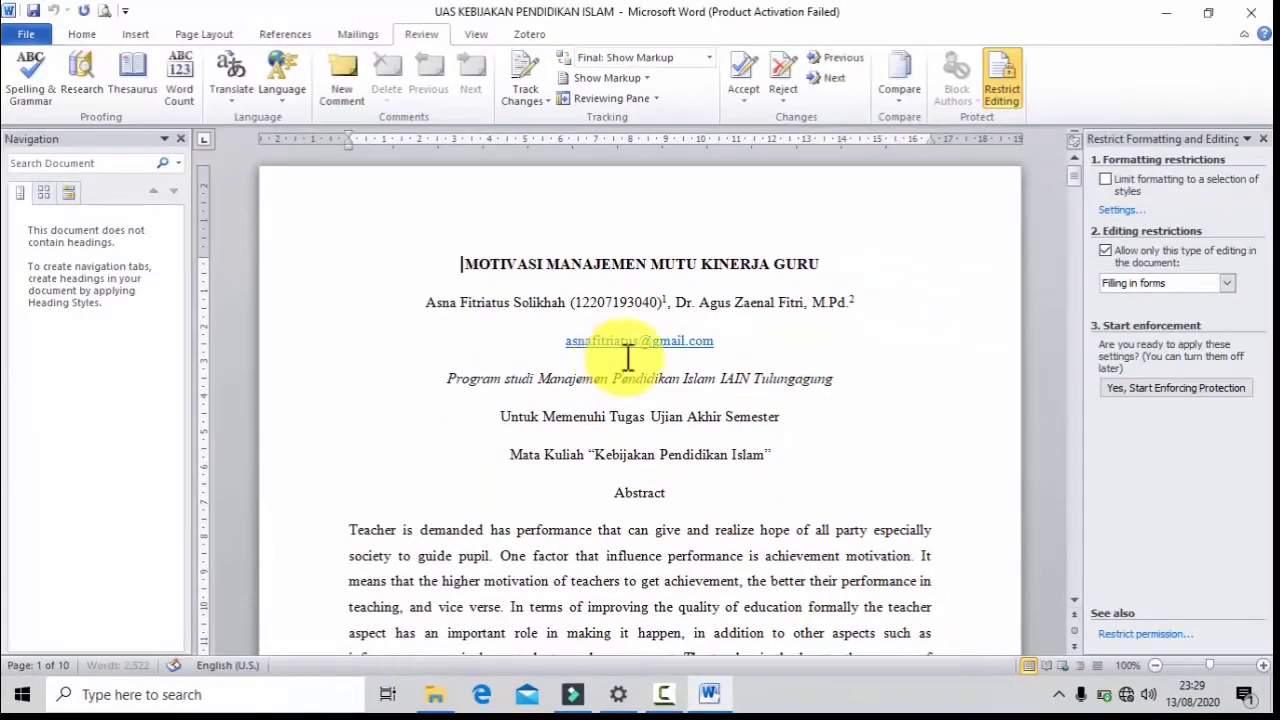
Step: Close the restrictions pane and test selecting 'MOTIVASI MANAJEMEN' and the Ujian Akhir Semester line
click(1260, 140)
drag(640, 266, 728, 266)
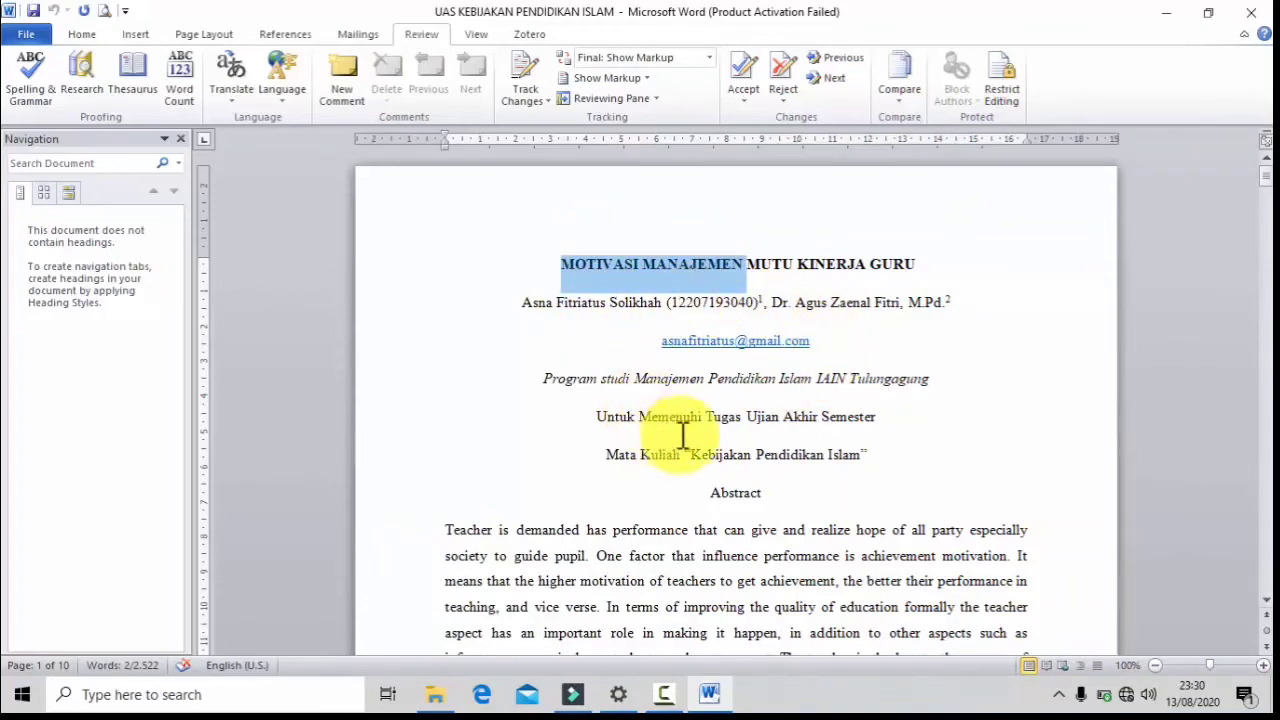
drag(705, 418, 876, 418)
click(768, 590)
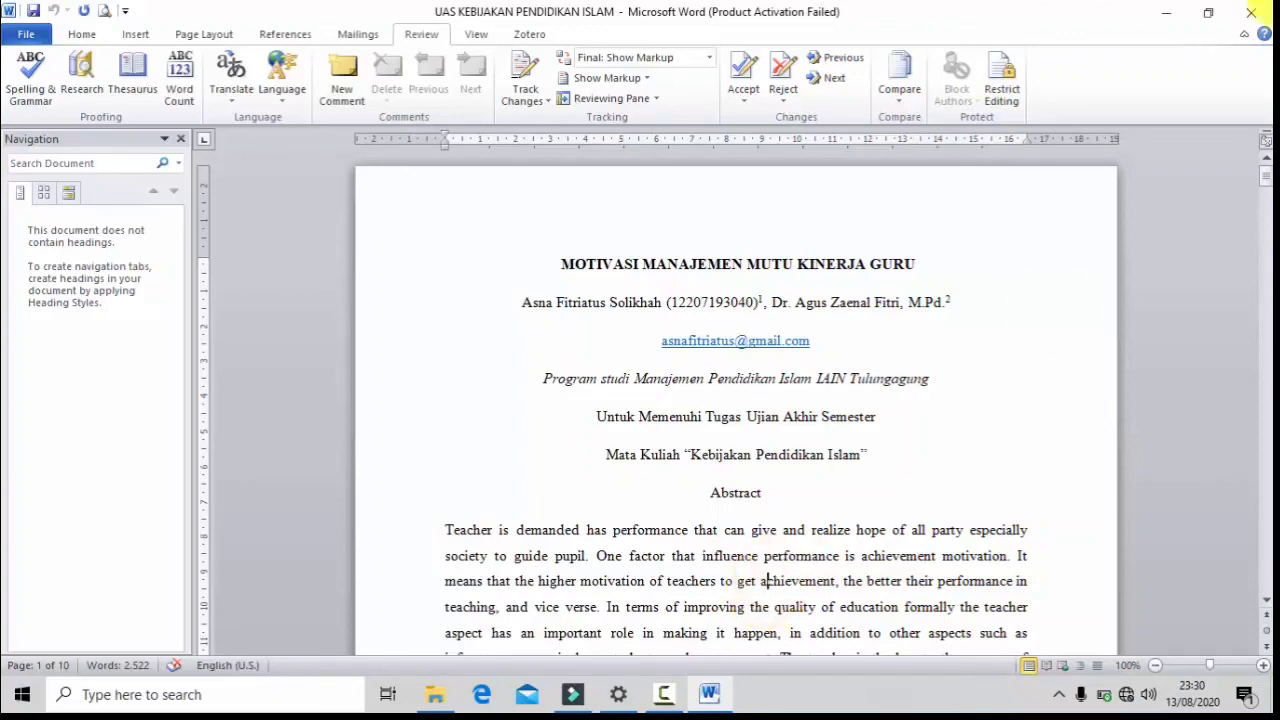
Step: Close Word and the 'file uas kebijakan' folder window
click(1251, 12)
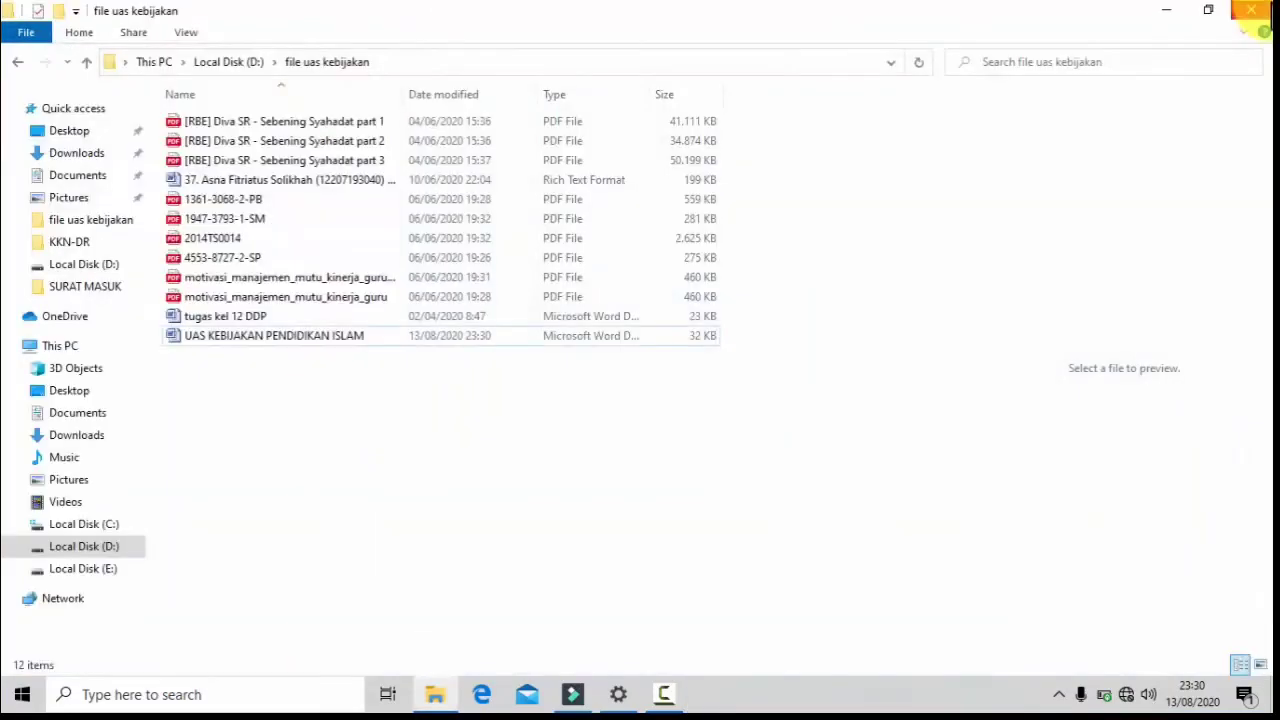
click(1251, 10)
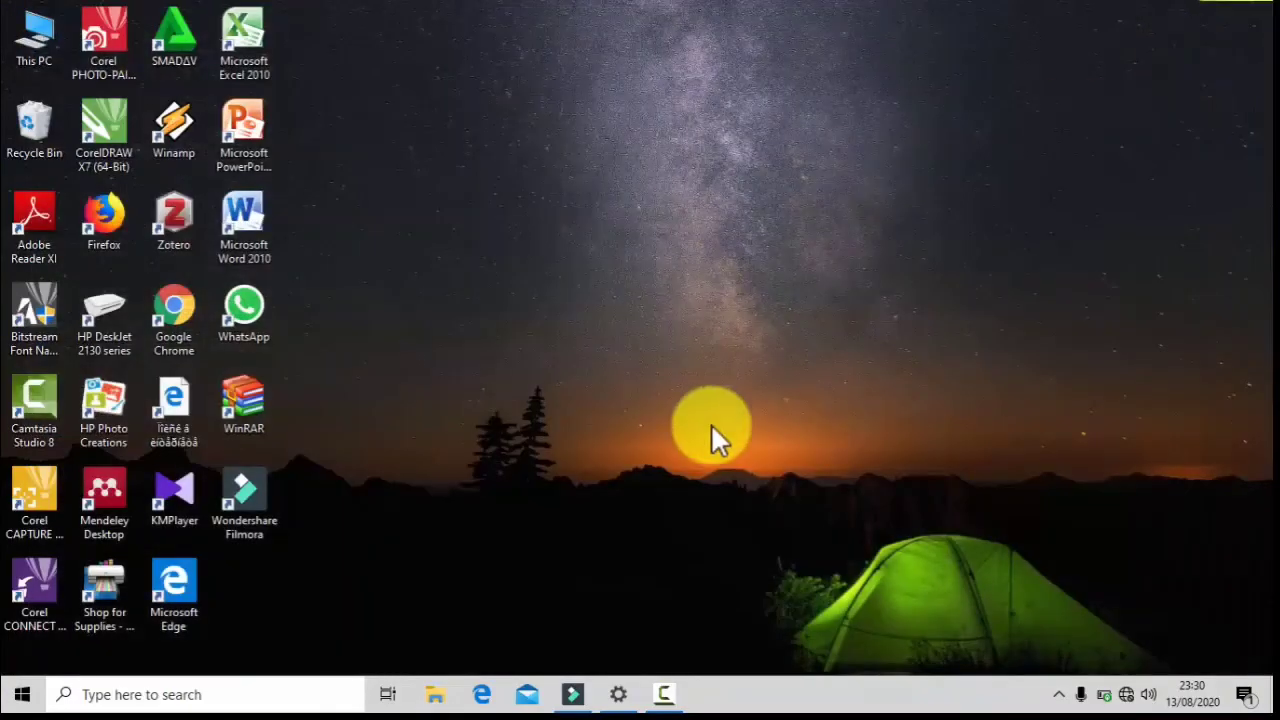